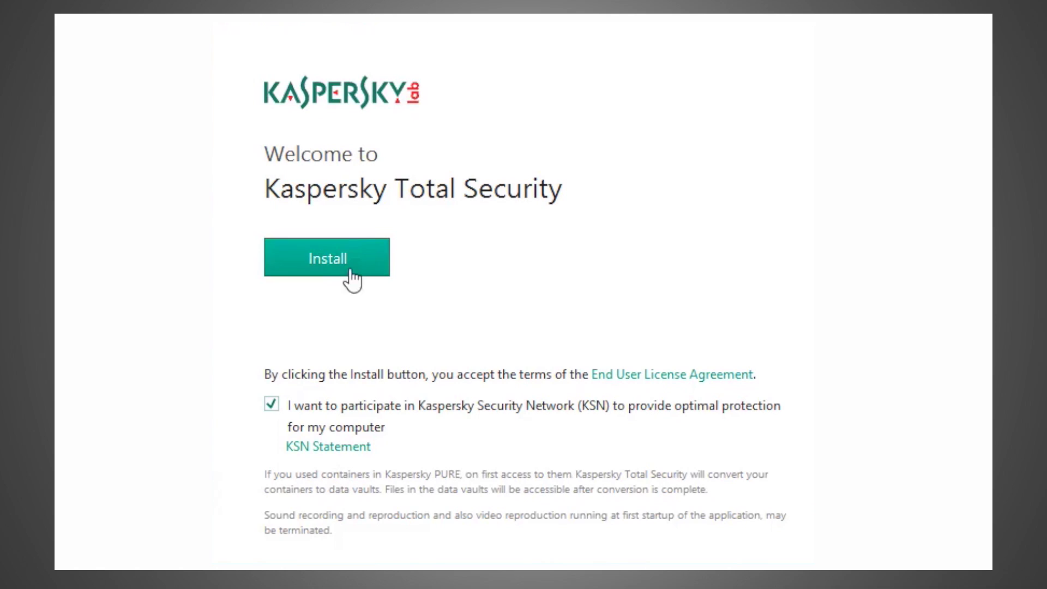
# Install Kaspersky Total Security and bring up its main window showing the computer protected
pyautogui.click(342, 257)
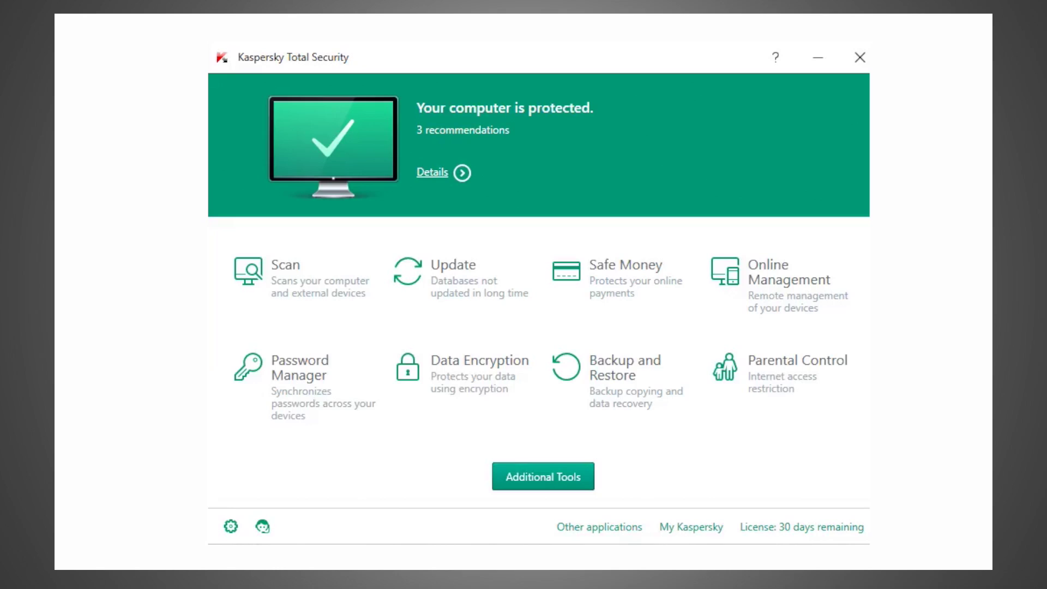
pyautogui.click(584, 481)
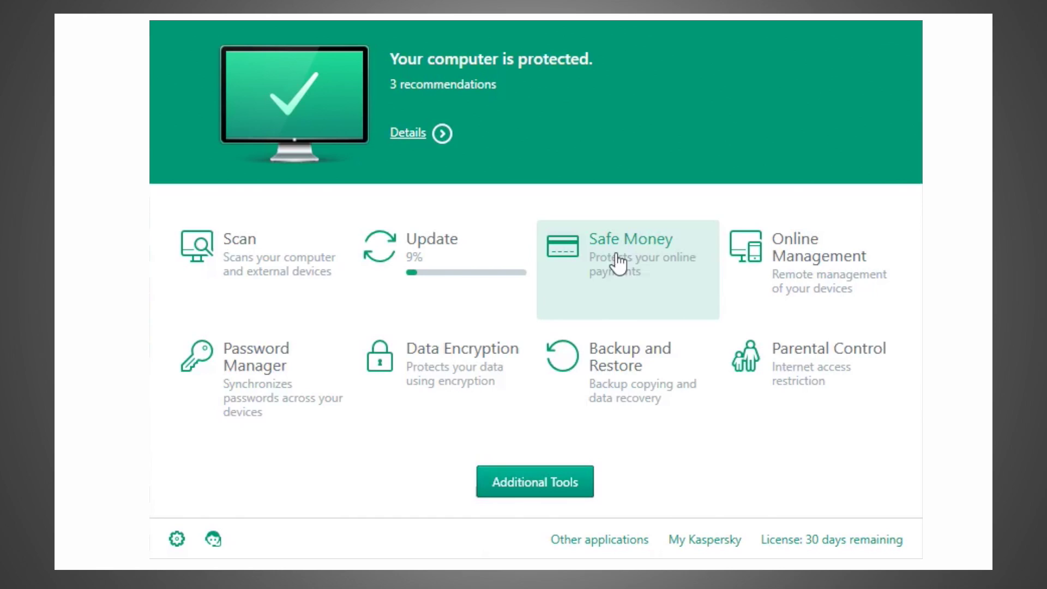
# Add amazon.com to Safe Money and open it in Protected Browser
pyautogui.click(585, 280)
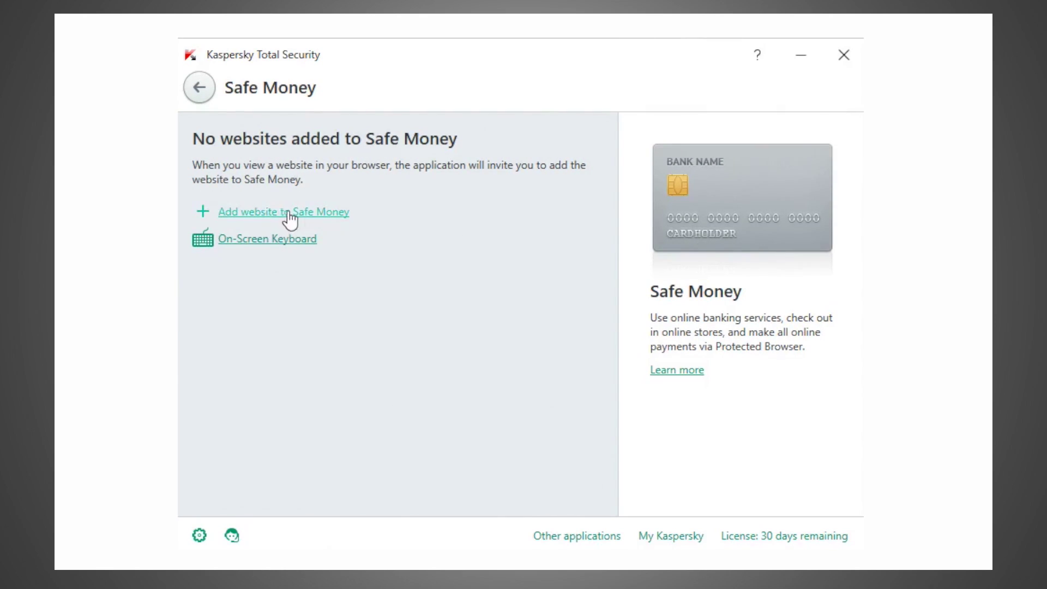
pyautogui.click(284, 212)
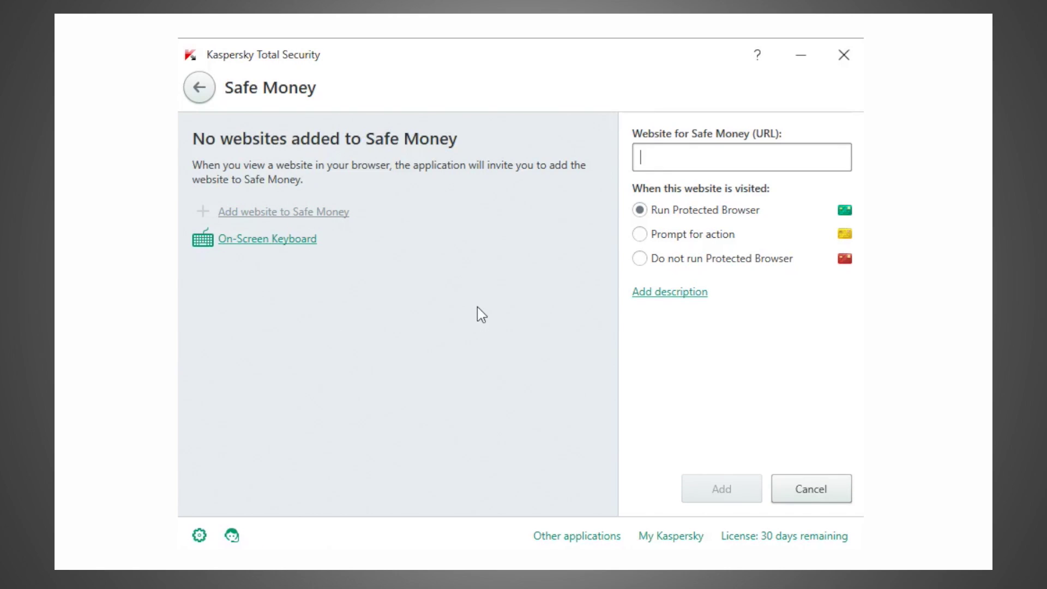
pyautogui.write('amazon.com')
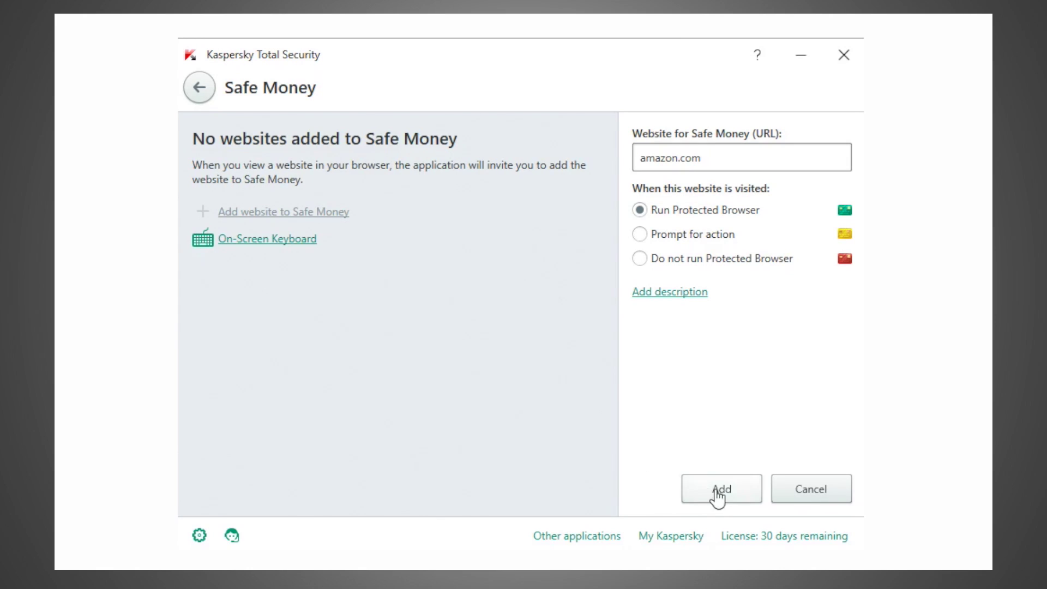
pyautogui.click(712, 496)
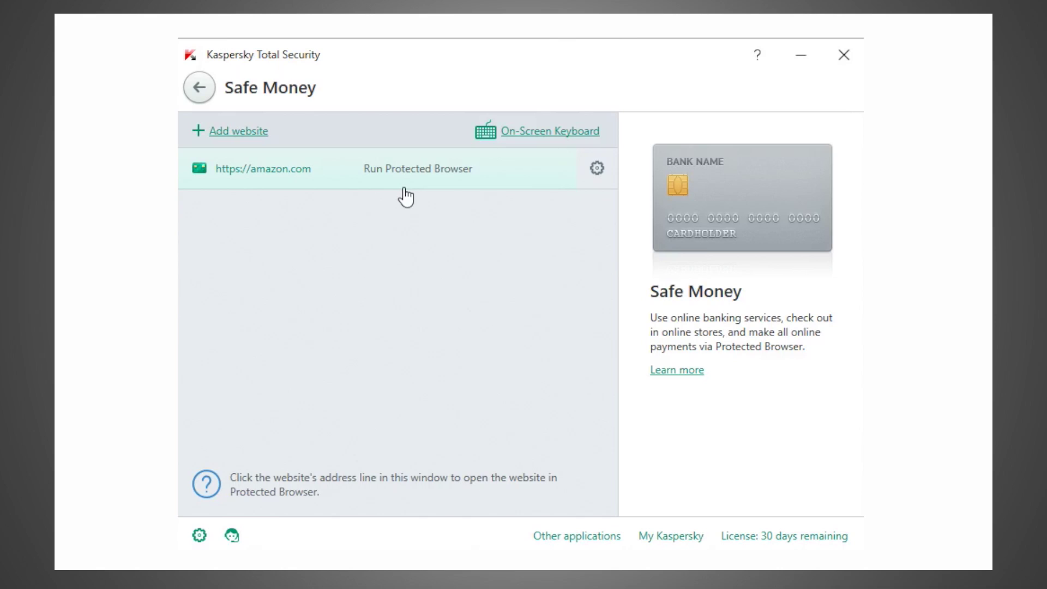
pyautogui.click(404, 189)
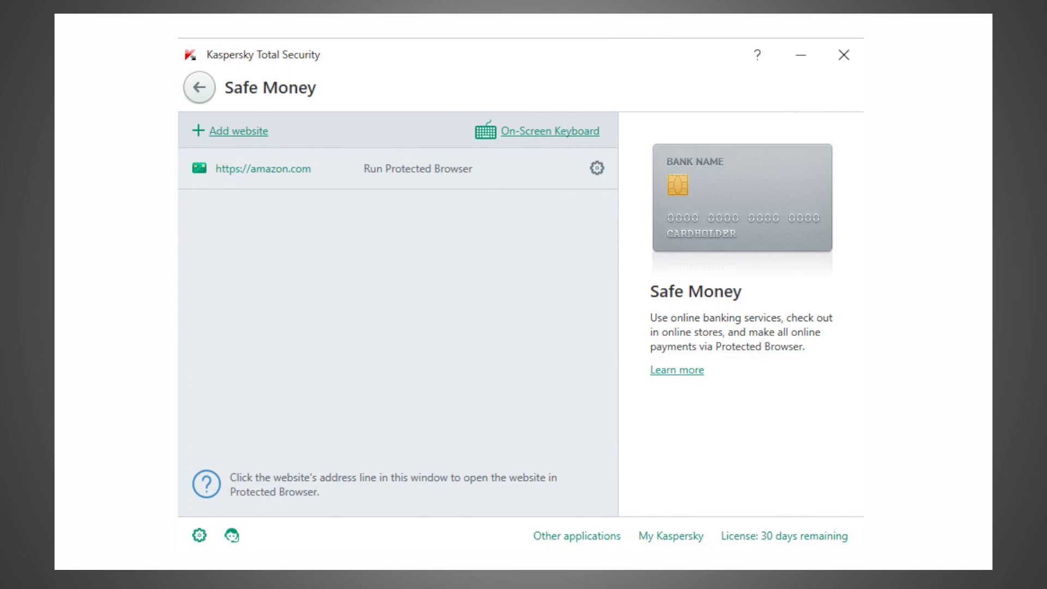
pyautogui.click(293, 183)
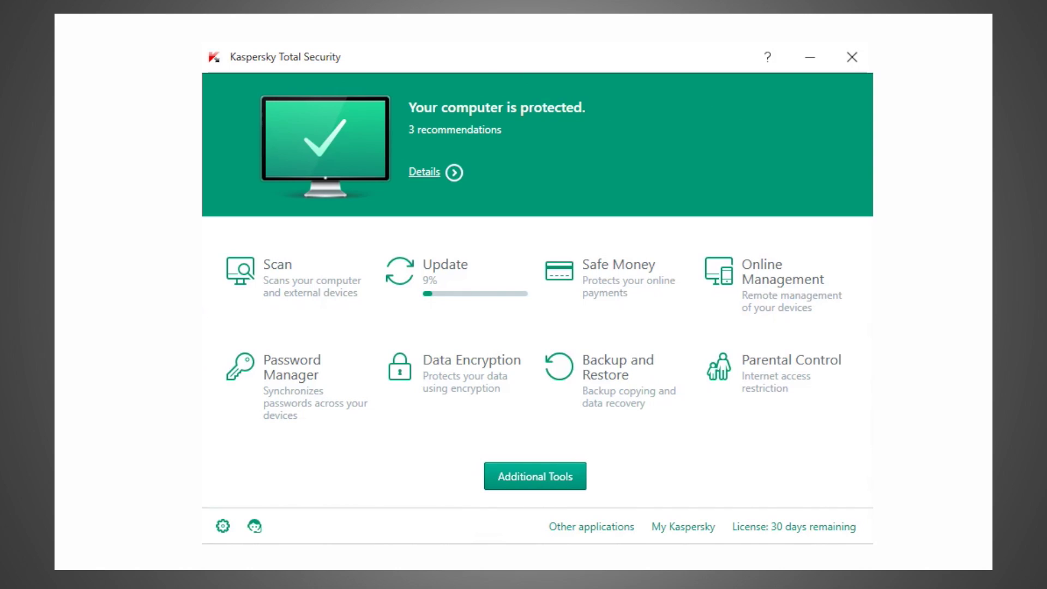
# Install Kaspersky Password Manager and sign in with the My Kaspersky account
pyautogui.click(268, 395)
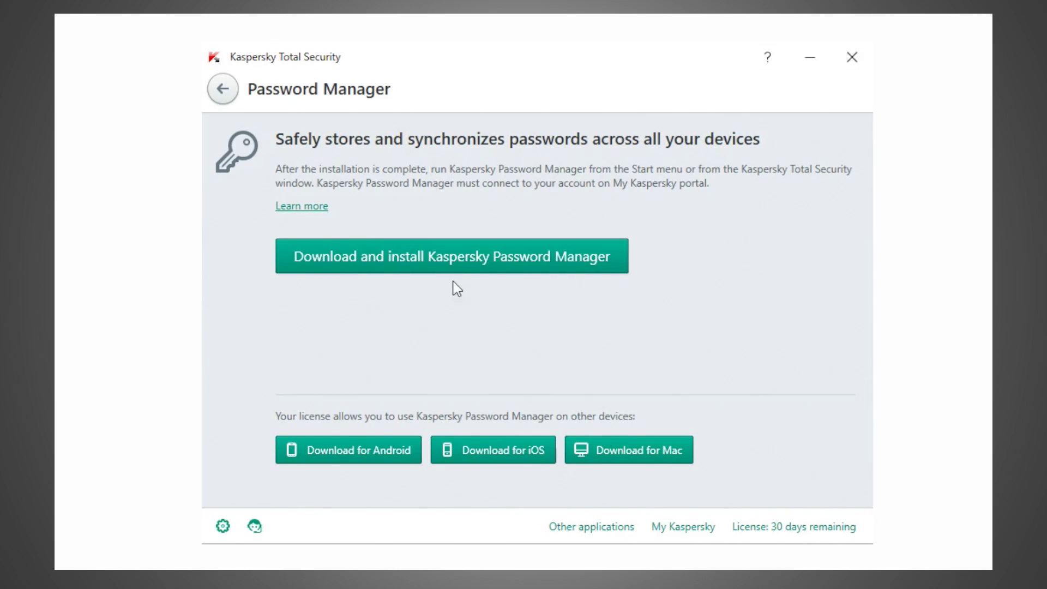
pyautogui.click(480, 264)
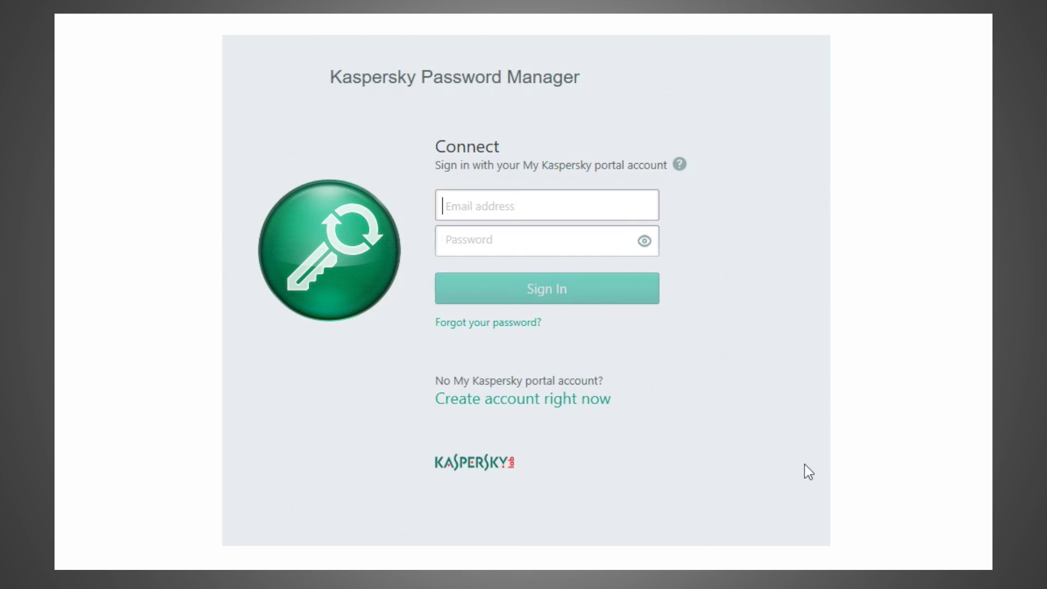
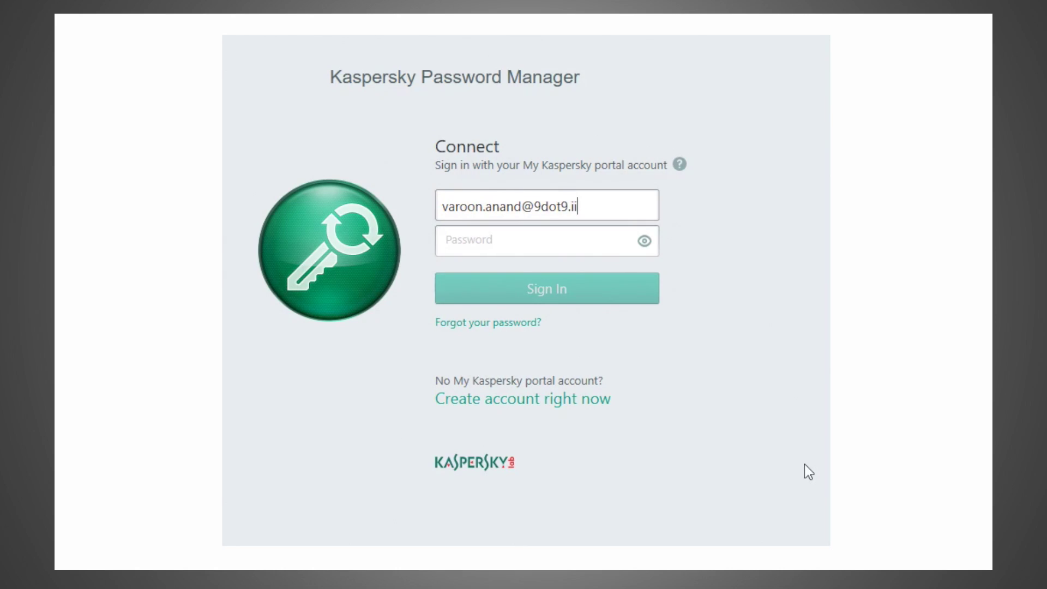
pyautogui.write('n')
pyautogui.press('Tab')
pyautogui.write('a')
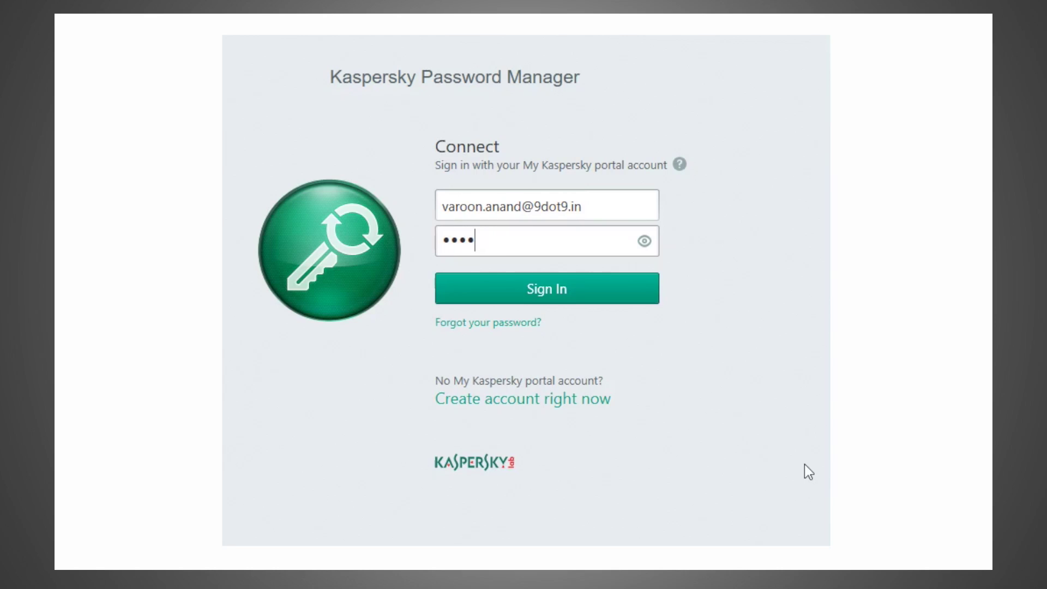
pyautogui.write('••••')
pyautogui.press('Return')
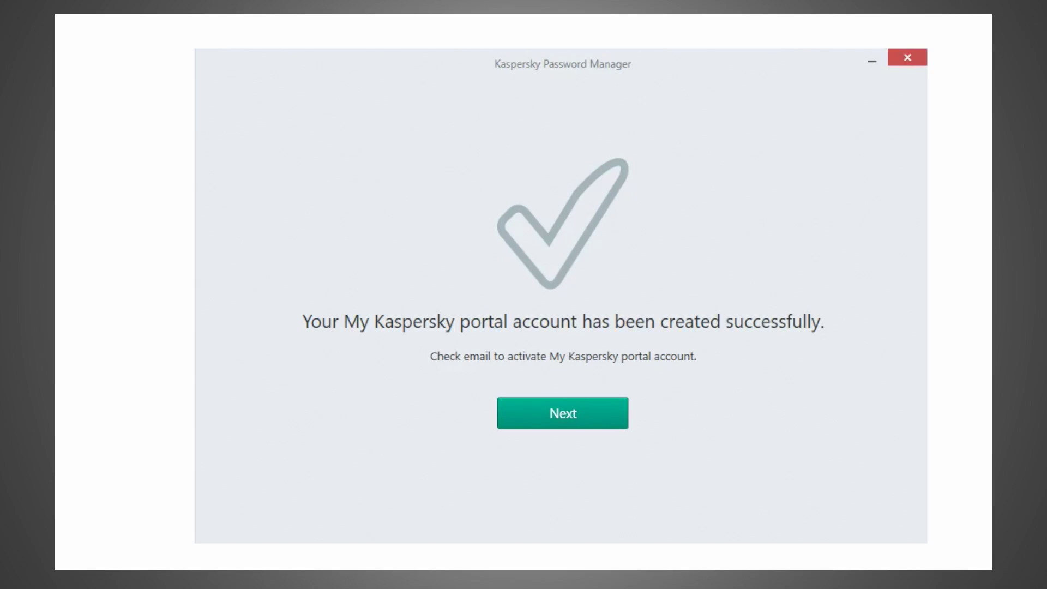
# Set and confirm a master password for Password Manager
pyautogui.click(590, 419)
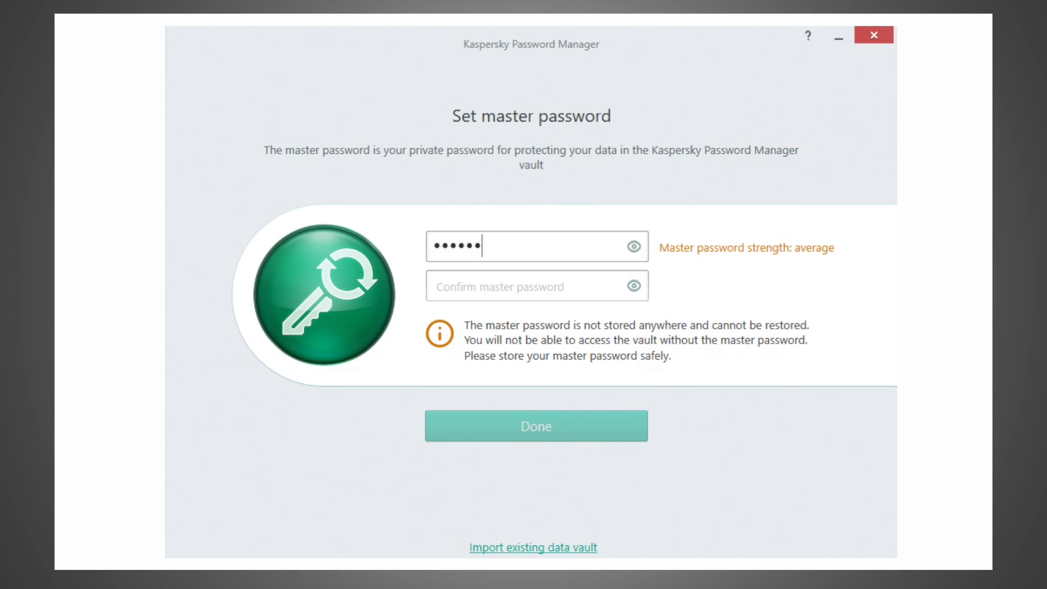
pyautogui.press('Tab')
pyautogui.click(540, 435)
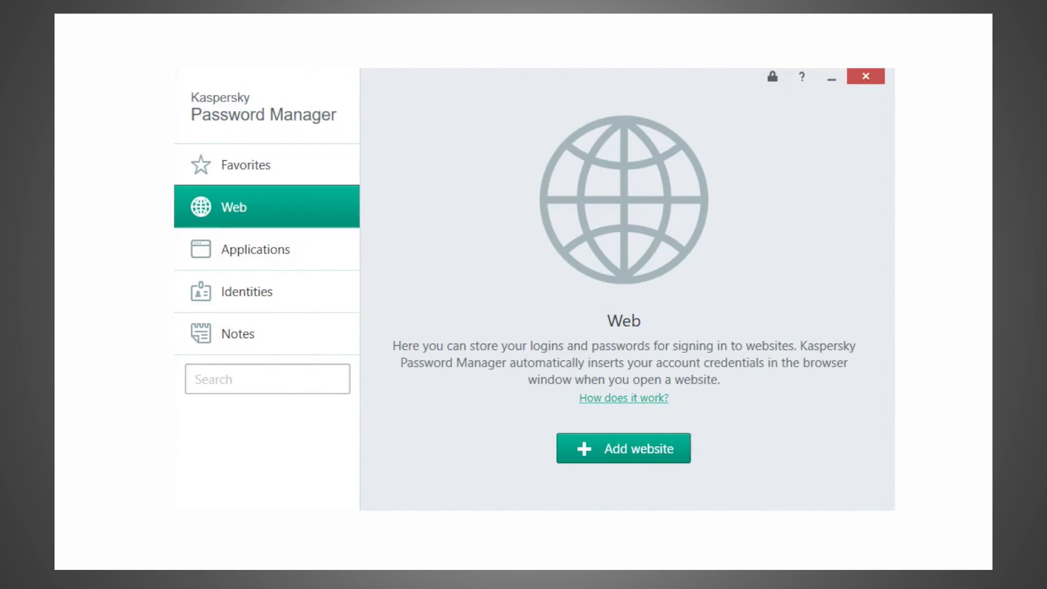
# View the empty Applications, Identities and Notes sections of the Password Manager vault
pyautogui.click(226, 255)
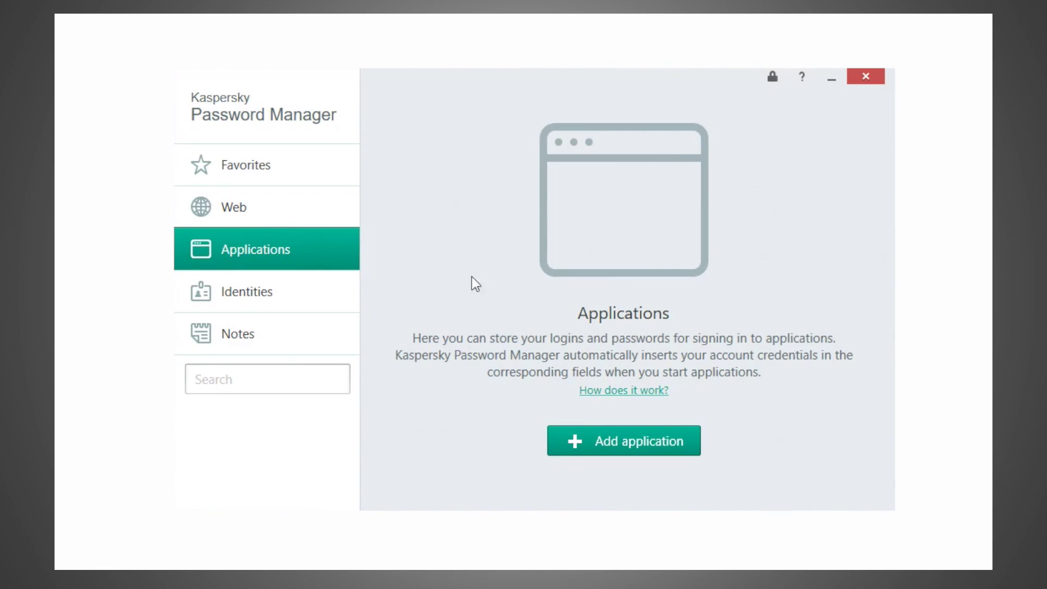
pyautogui.click(280, 303)
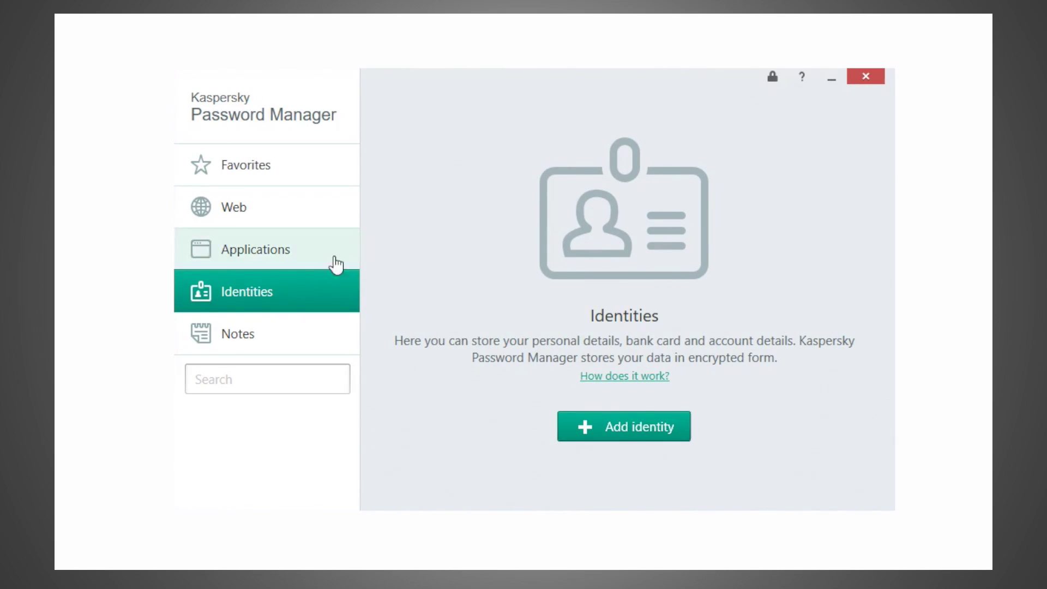
pyautogui.click(256, 334)
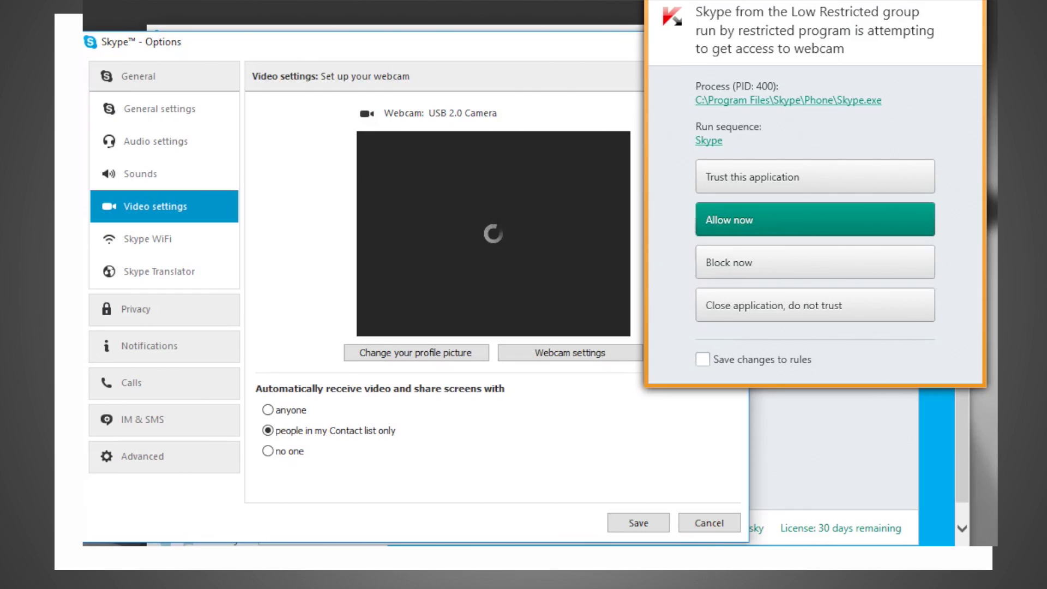
# Allow Skype webcam access, then open Kaspersky's webcam protection settings from the notification
pyautogui.moveTo(912, 1); pyautogui.dragTo(902, 34)
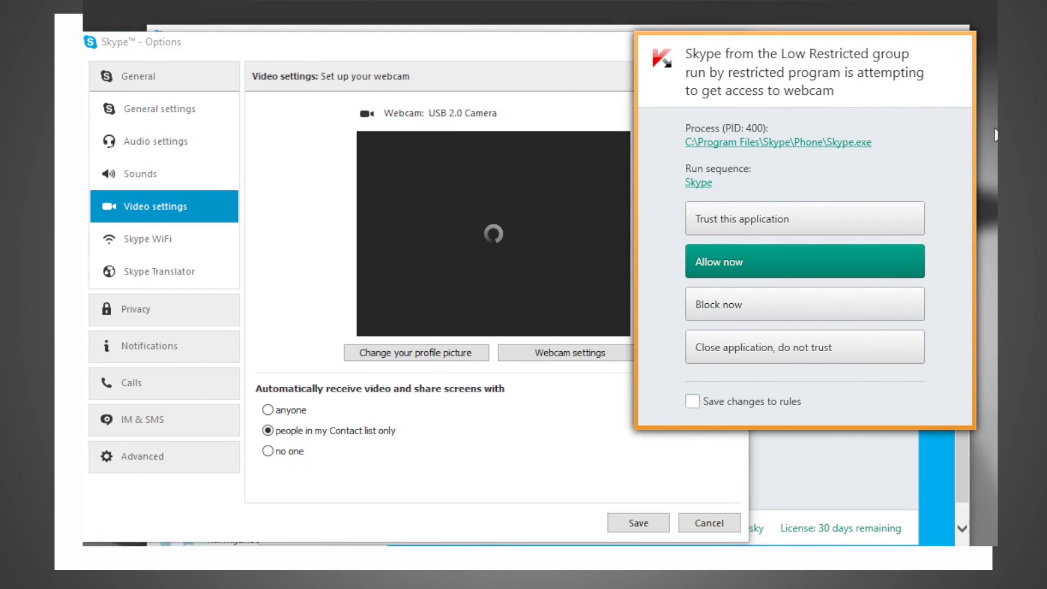
pyautogui.click(806, 266)
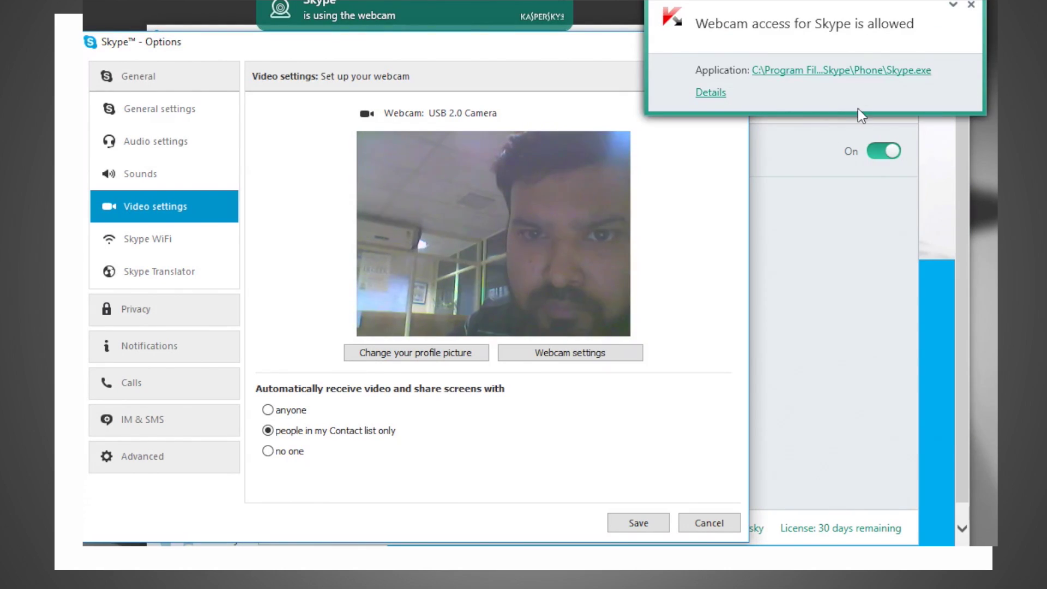
pyautogui.moveTo(849, 16); pyautogui.dragTo(850, 102)
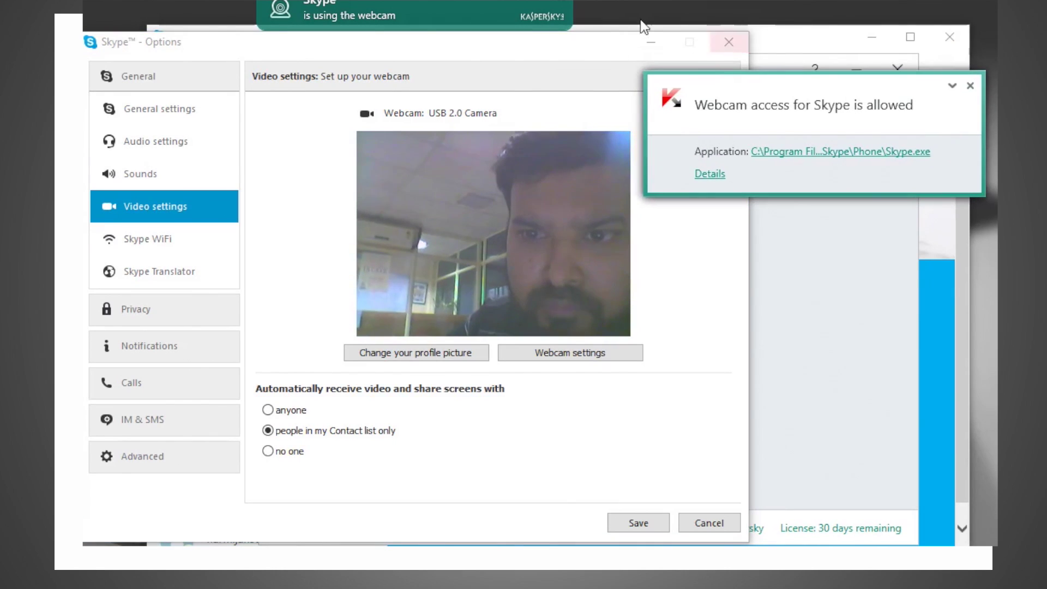
pyautogui.moveTo(456, 8); pyautogui.dragTo(506, 59)
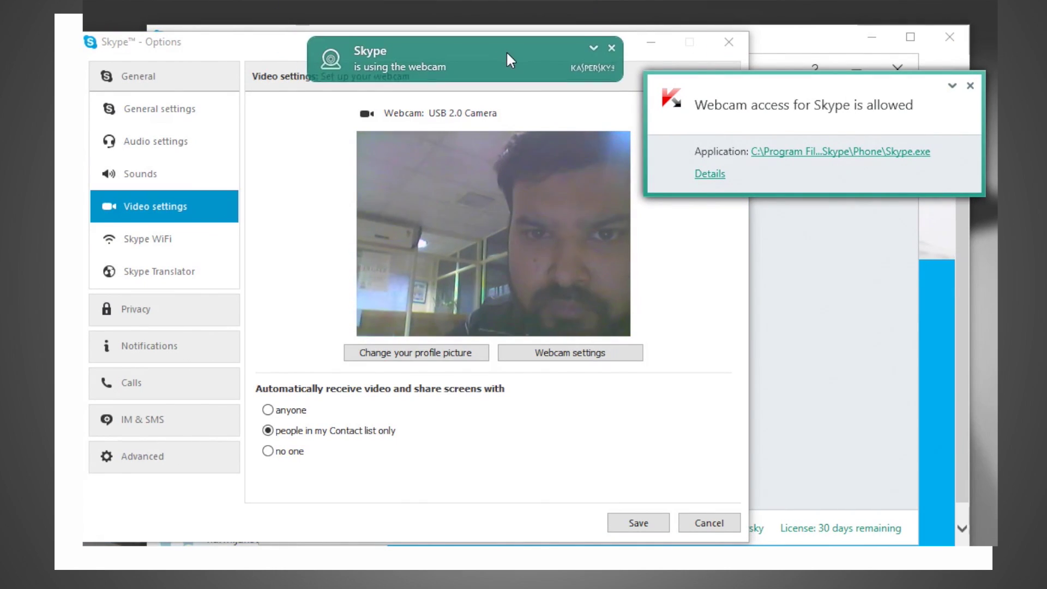
pyautogui.click(593, 48)
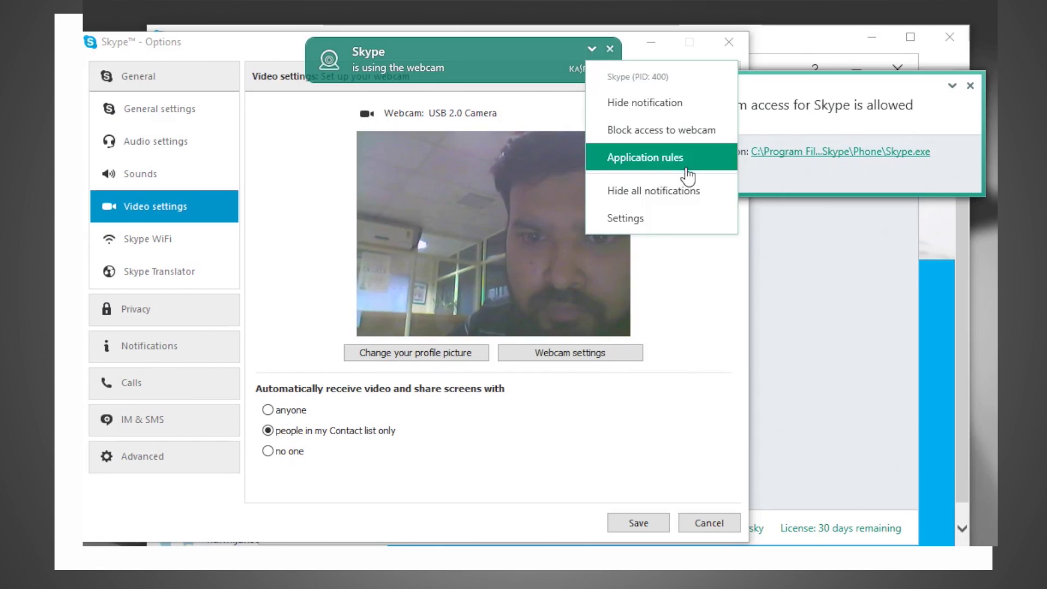
pyautogui.click(691, 220)
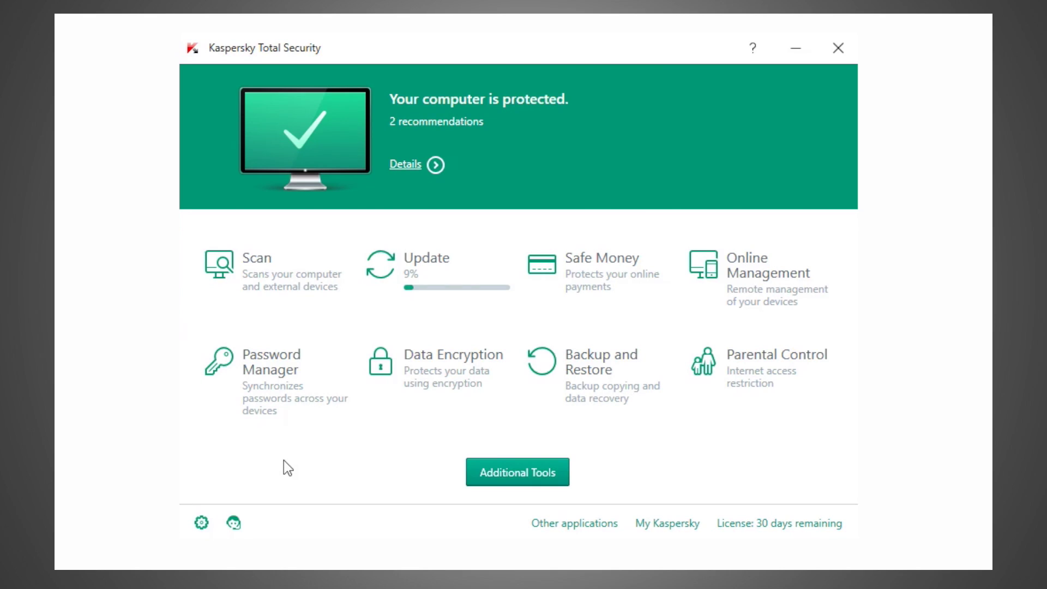
pyautogui.click(202, 523)
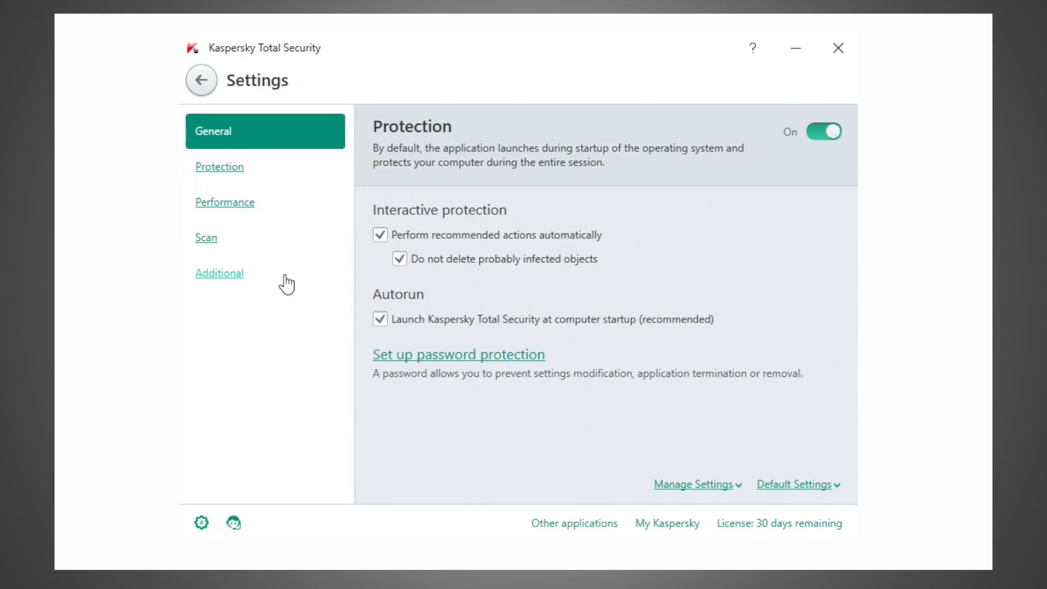
pyautogui.click(215, 167)
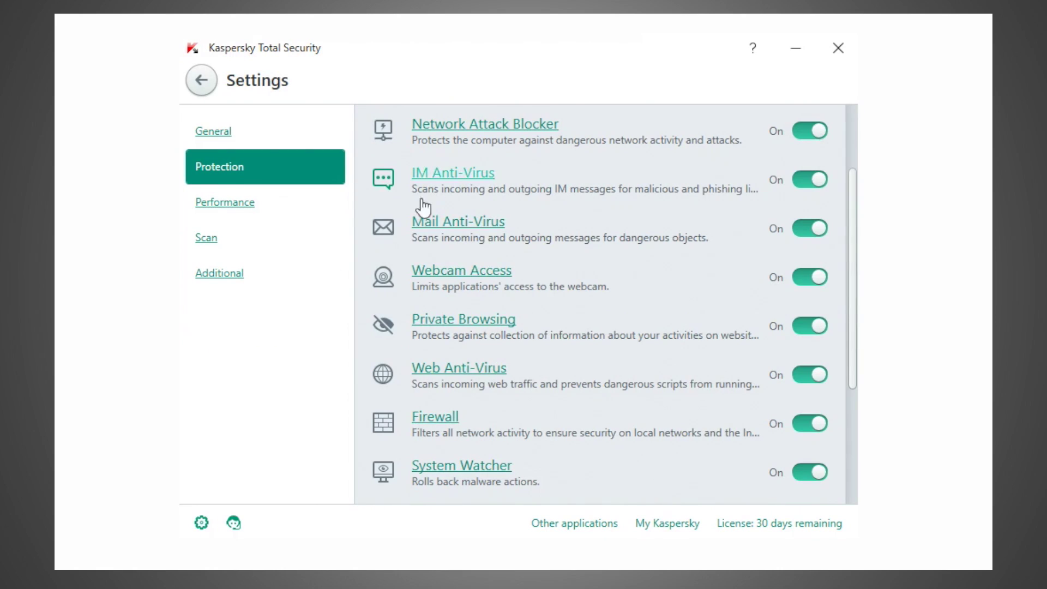
pyautogui.click(456, 419)
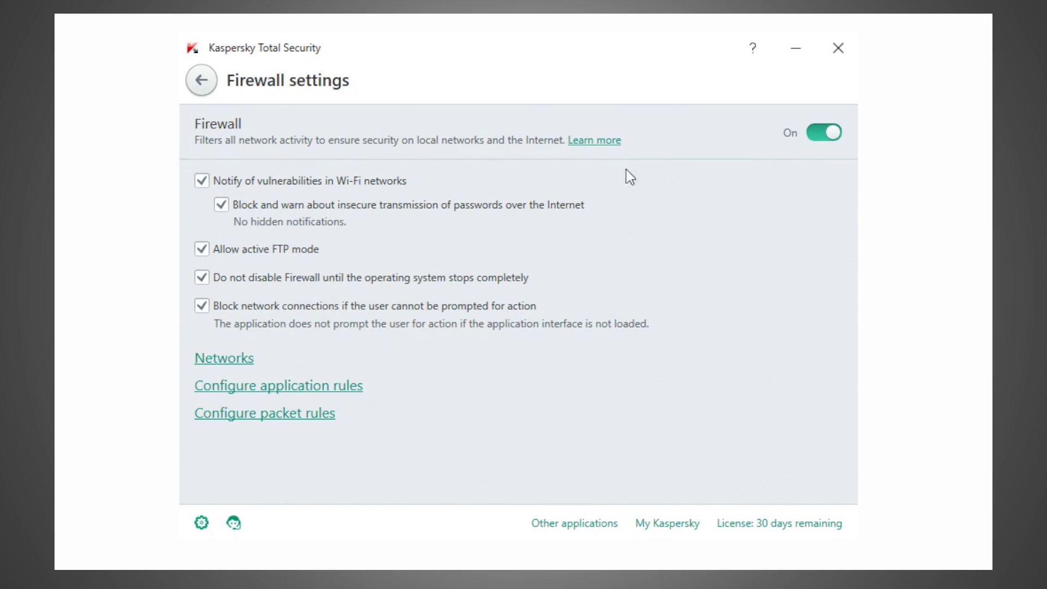
pyautogui.click(202, 81)
pyautogui.click(202, 81)
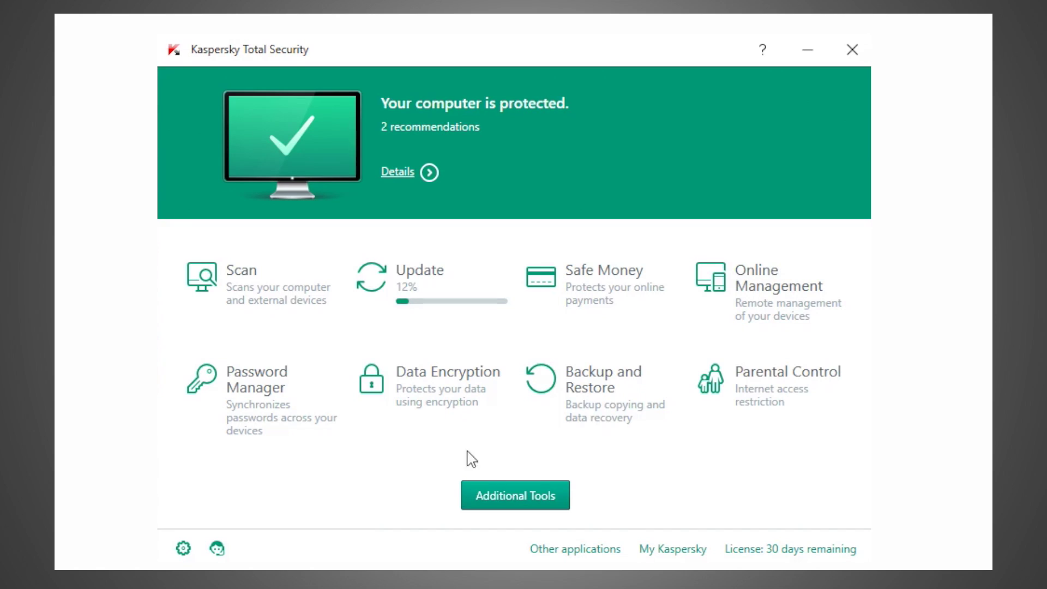
# Open Parental Control and enter a matching password twice to create it
pyautogui.click(815, 415)
pyautogui.press('Tab')
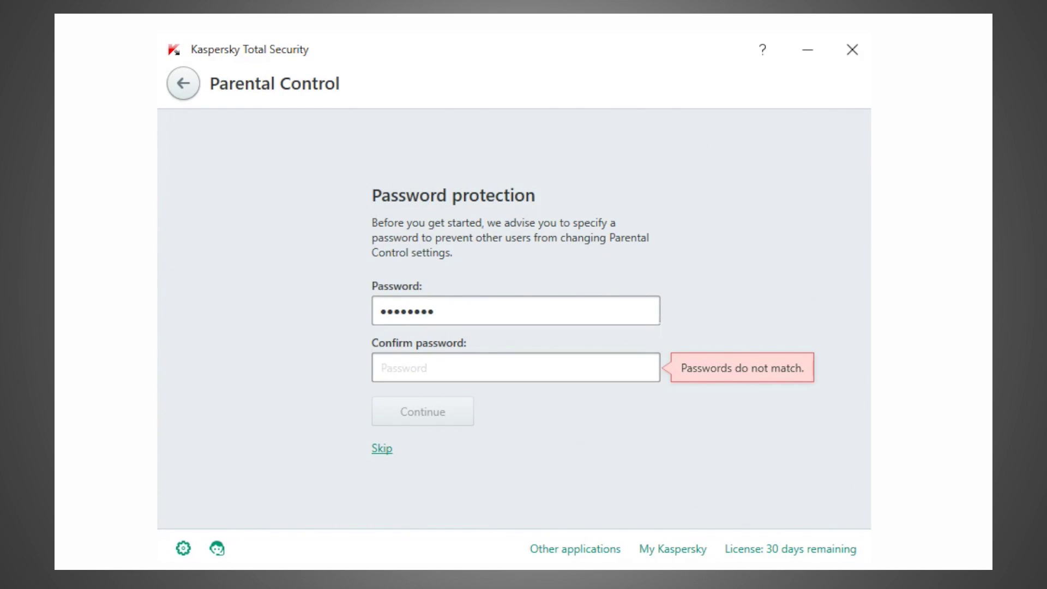
pyautogui.click(452, 419)
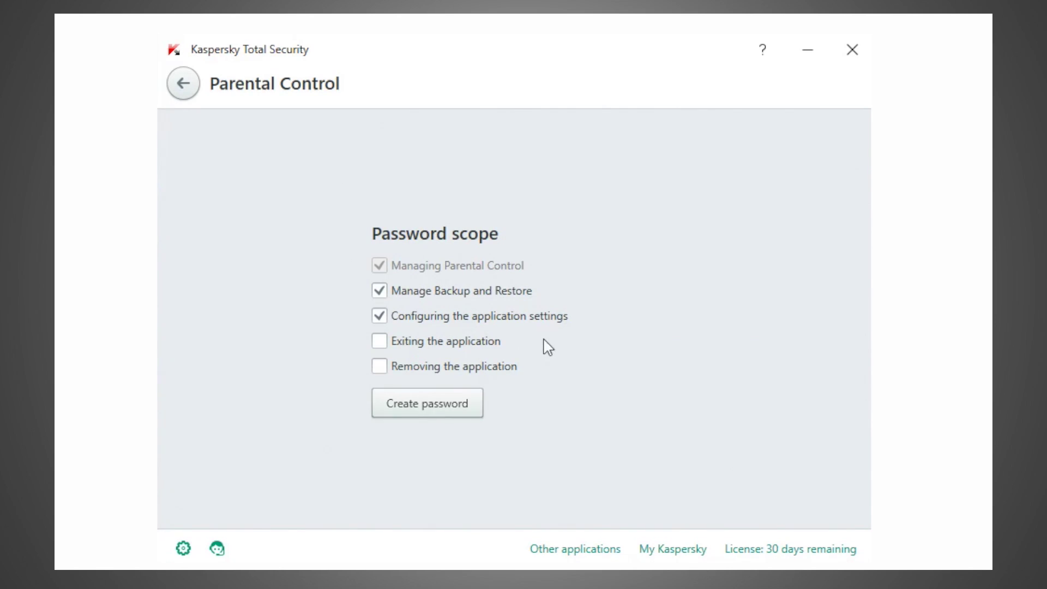
# Unlock Parental Control with the new password and enable it for the adamya account
pyautogui.click(465, 412)
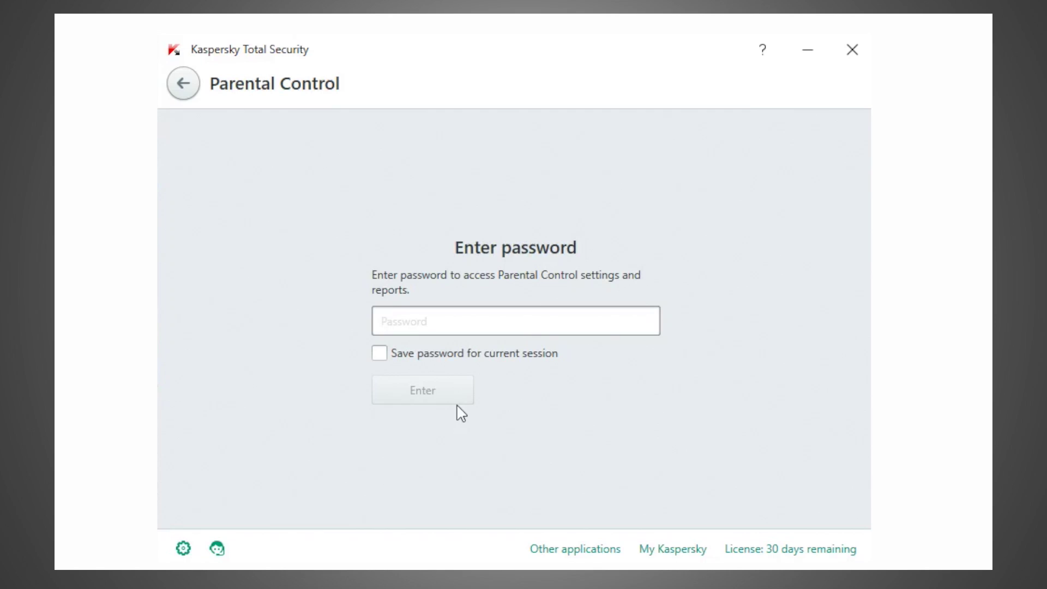
pyautogui.write('•••••••')
pyautogui.press('Return')
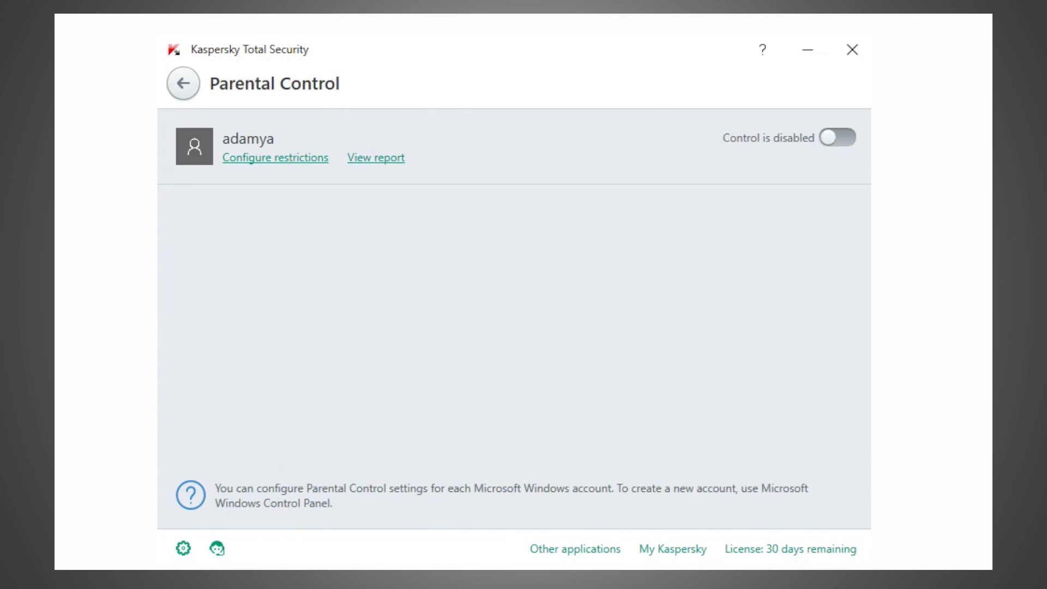
pyautogui.press('space')
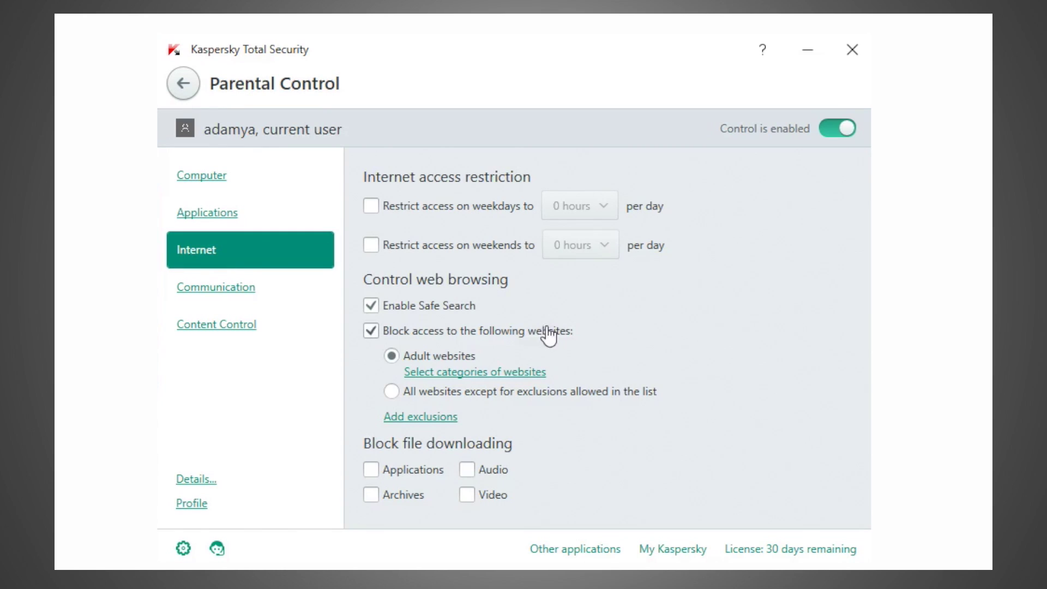
# Add a website exclusion for youporn.com set to Block
pyautogui.click(443, 375)
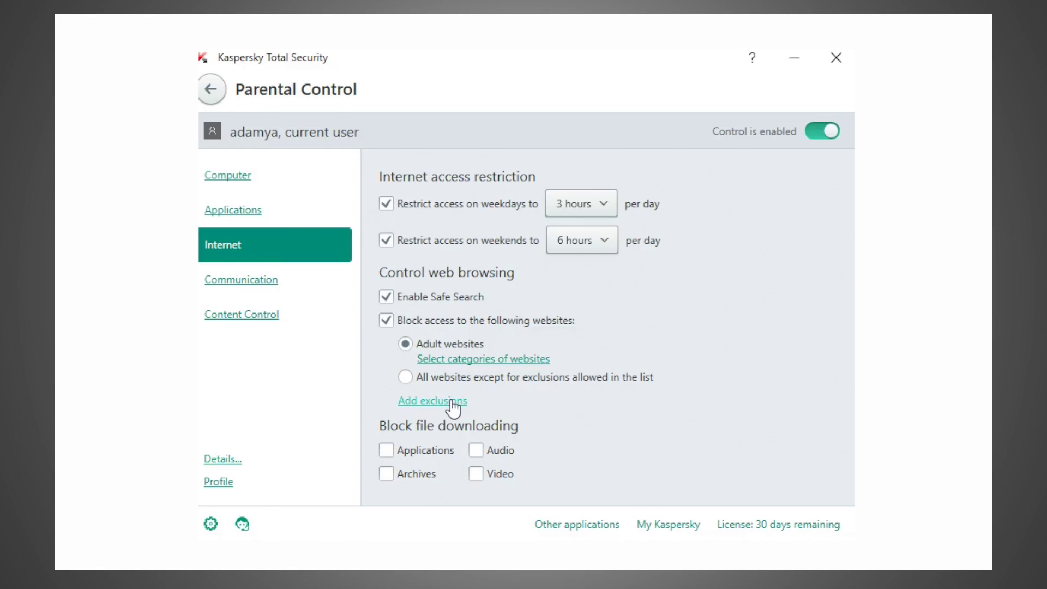
pyautogui.click(450, 402)
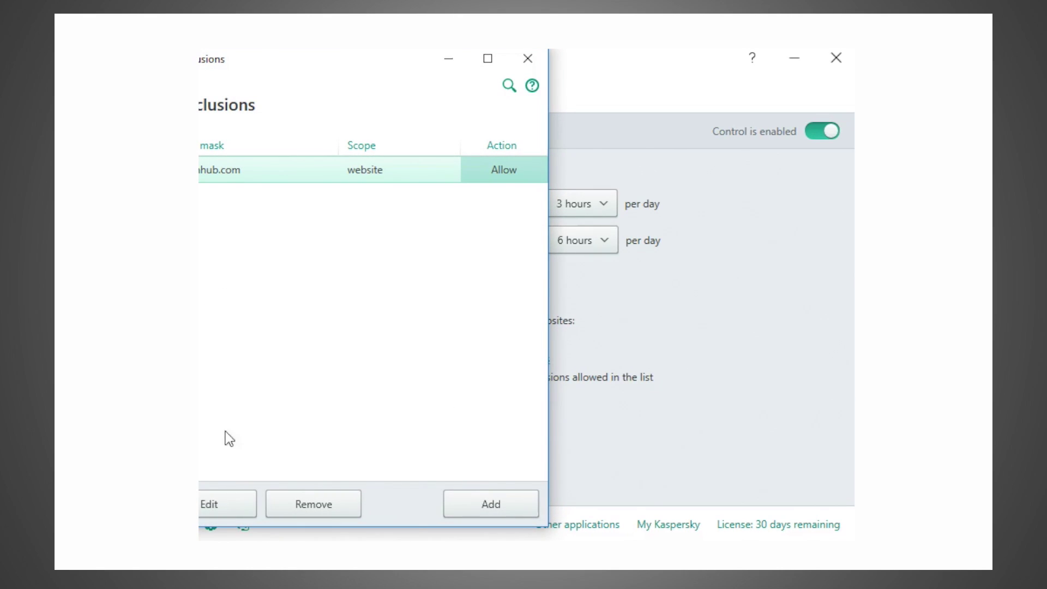
pyautogui.click(491, 505)
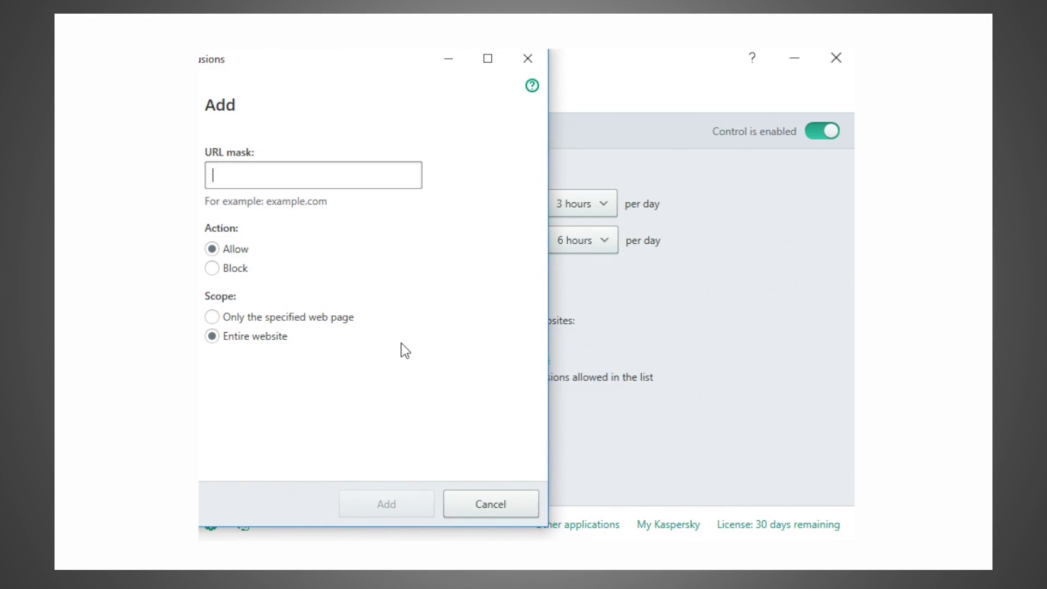
pyautogui.write('youporn.com')
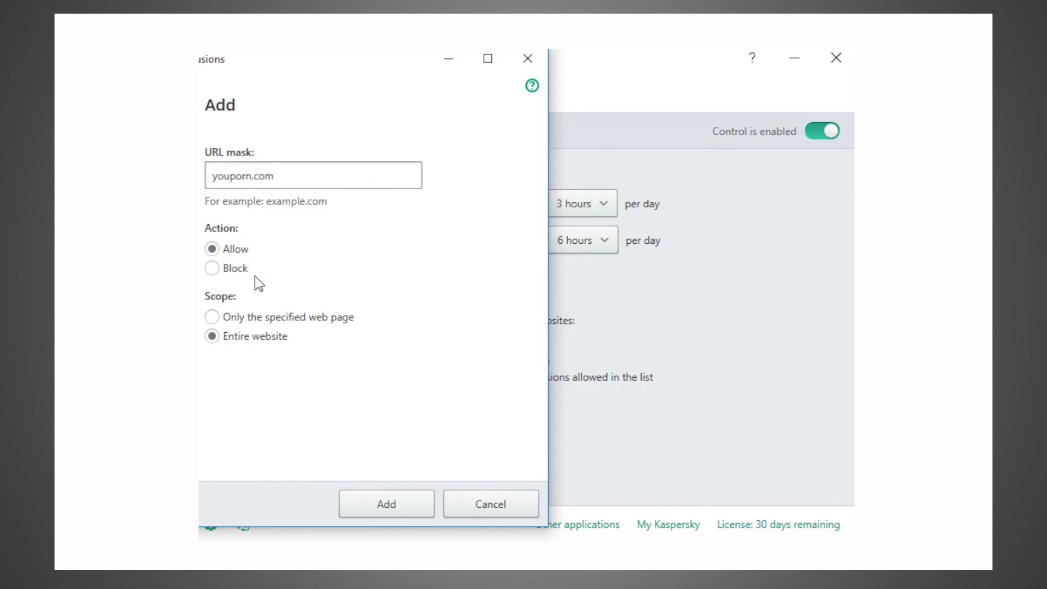
pyautogui.click(243, 277)
pyautogui.click(388, 503)
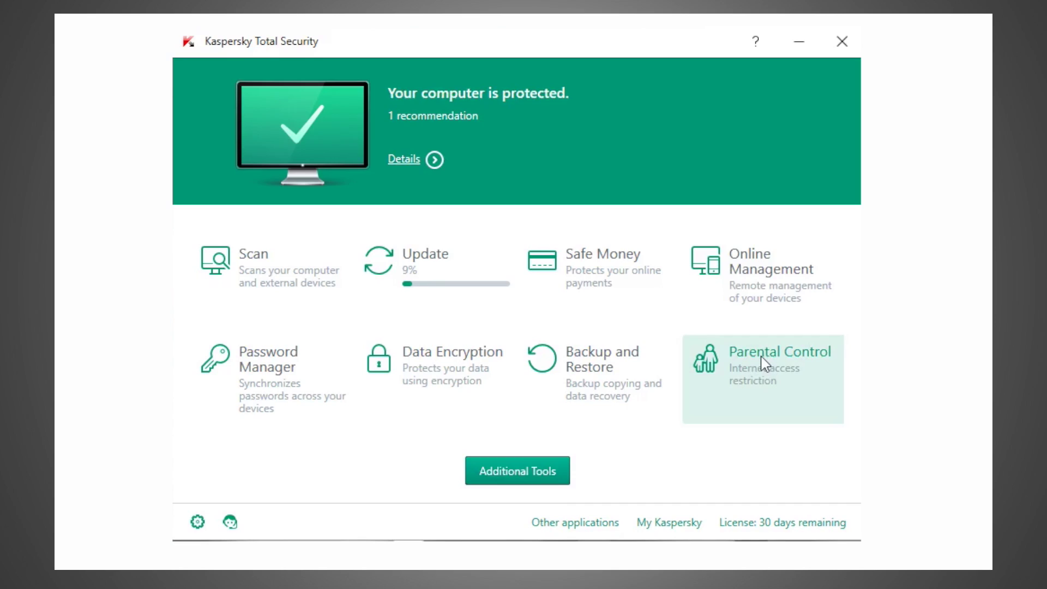
# Limit weekday internet access to 3 hours a day and switch on the weekend limit
pyautogui.click(760, 367)
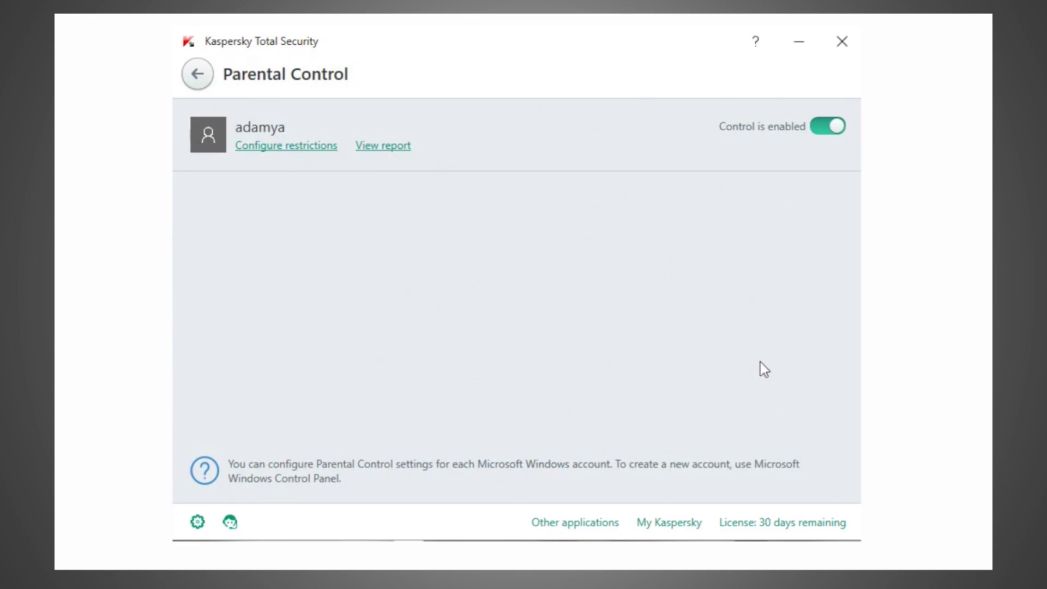
pyautogui.click(311, 152)
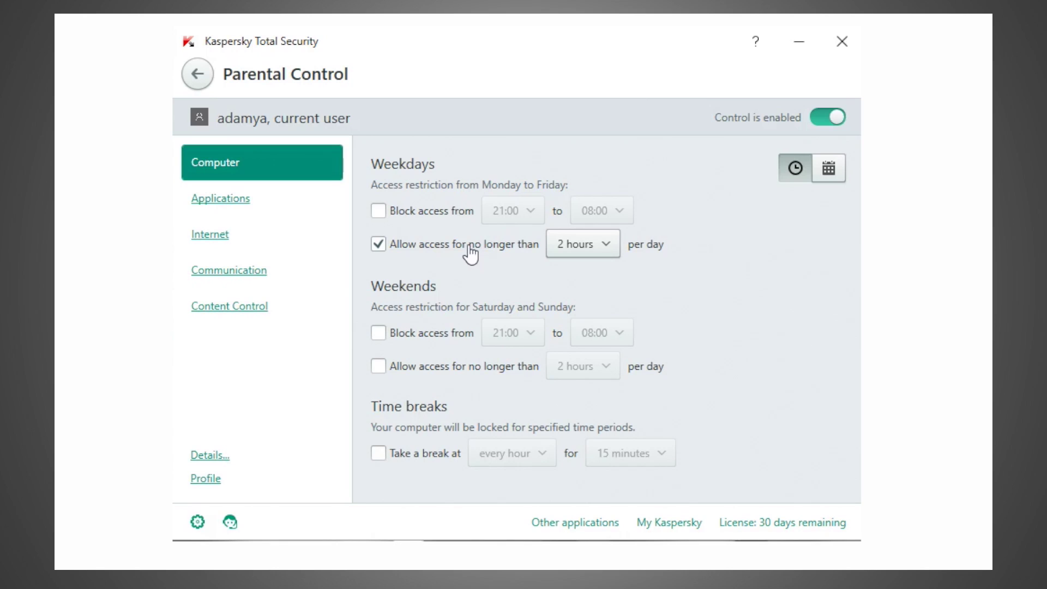
pyautogui.click(261, 245)
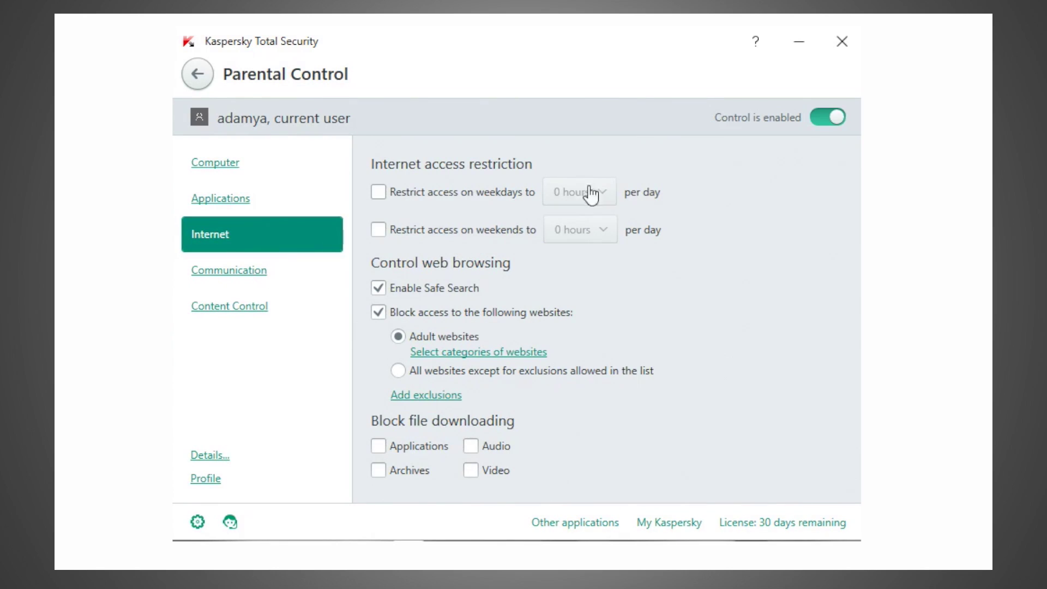
pyautogui.click(511, 194)
pyautogui.click(609, 195)
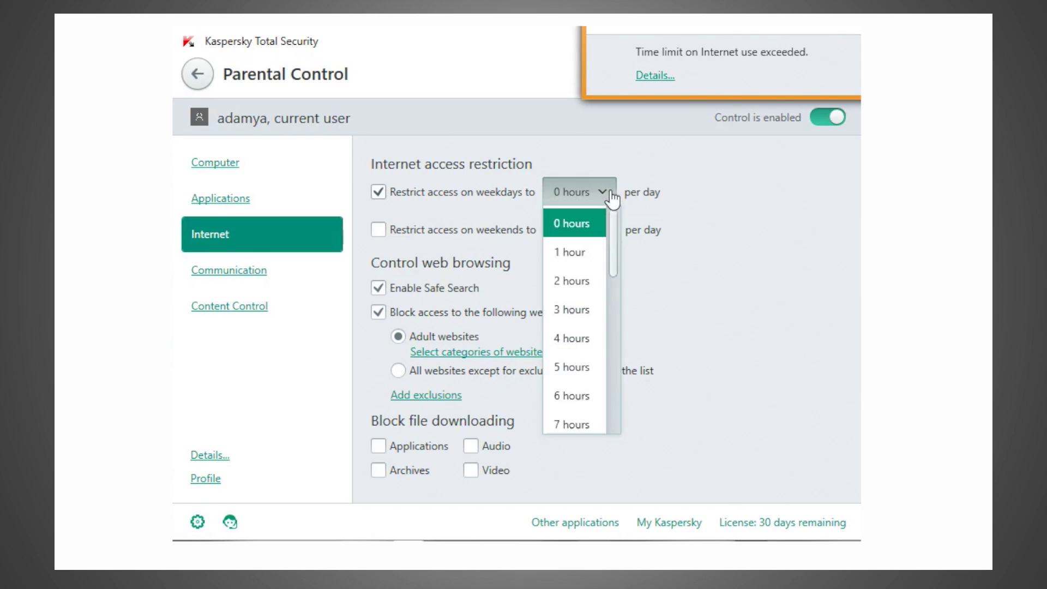
pyautogui.click(577, 310)
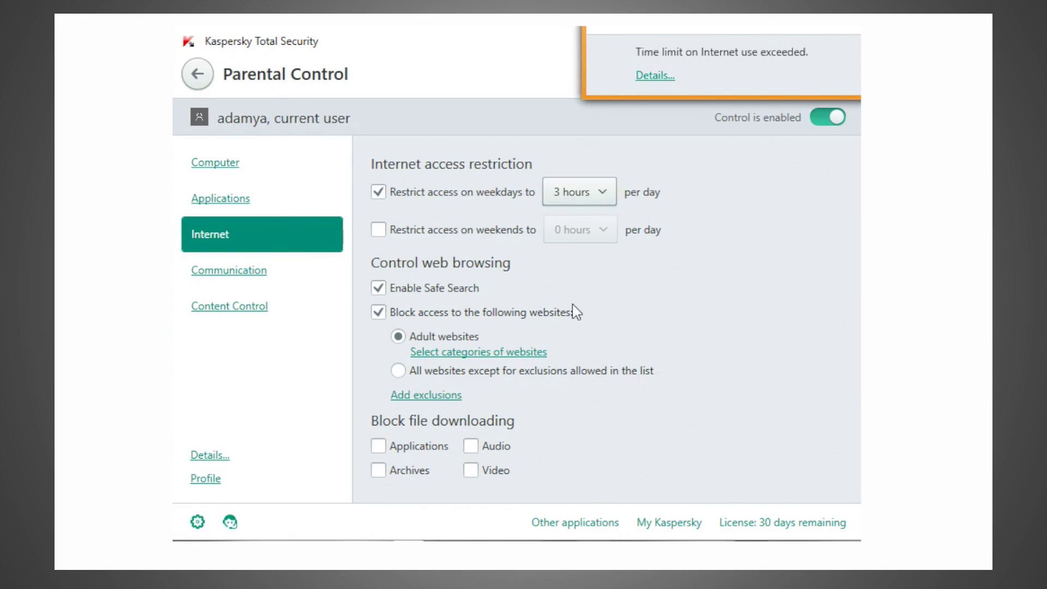
pyautogui.click(459, 237)
pyautogui.click(591, 237)
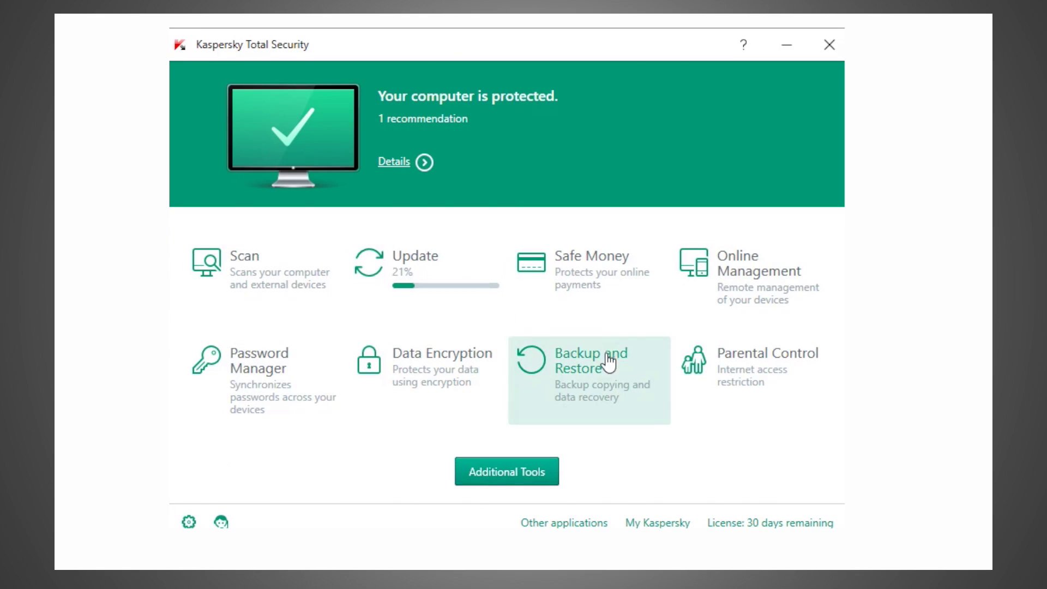
pyautogui.click(609, 363)
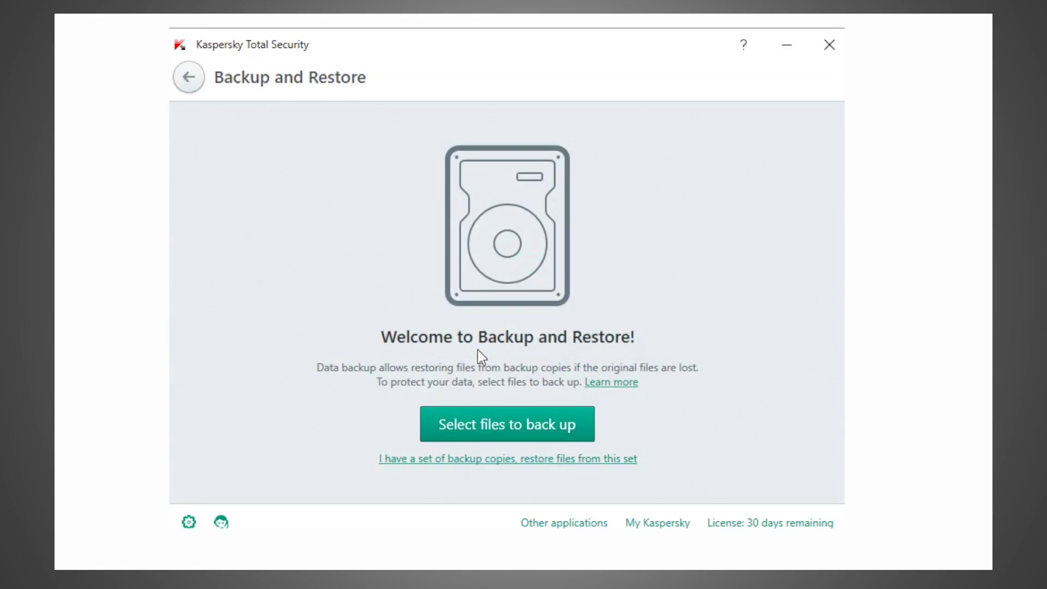
pyautogui.click(187, 80)
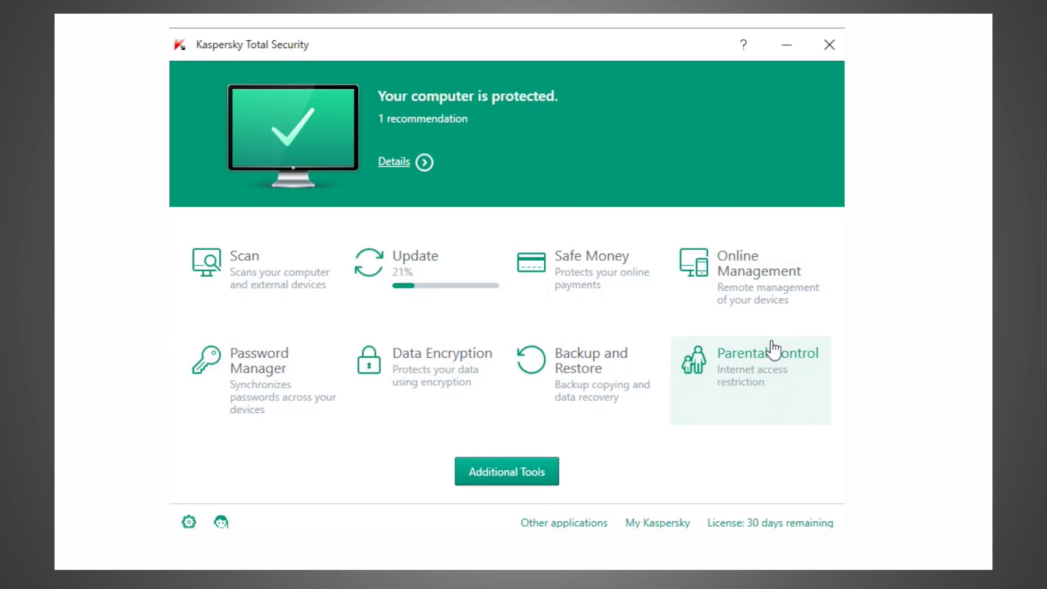
pyautogui.click(534, 481)
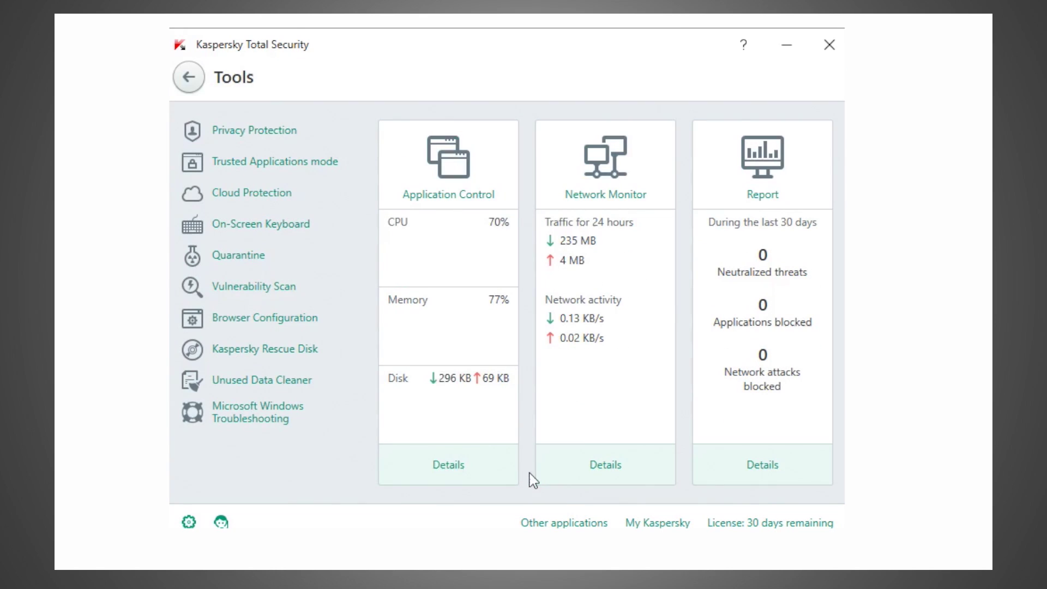
pyautogui.click(293, 146)
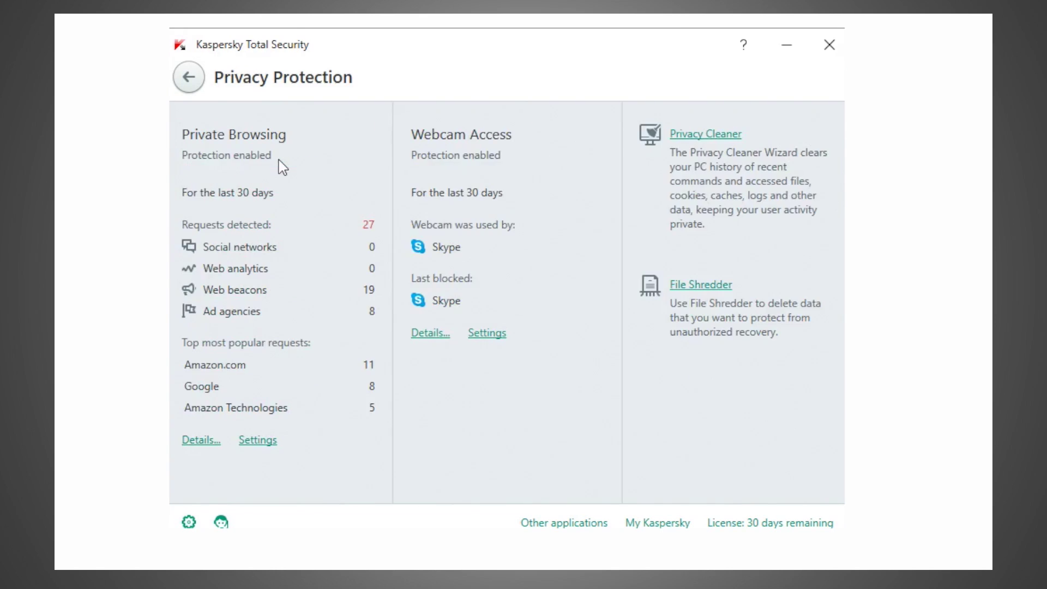
pyautogui.click(190, 78)
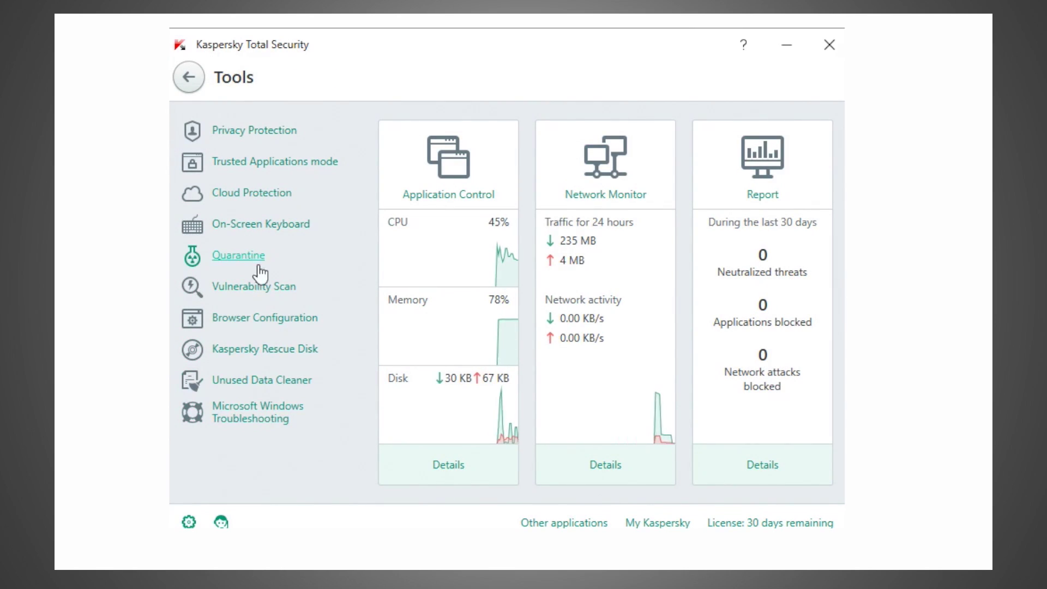
pyautogui.click(258, 222)
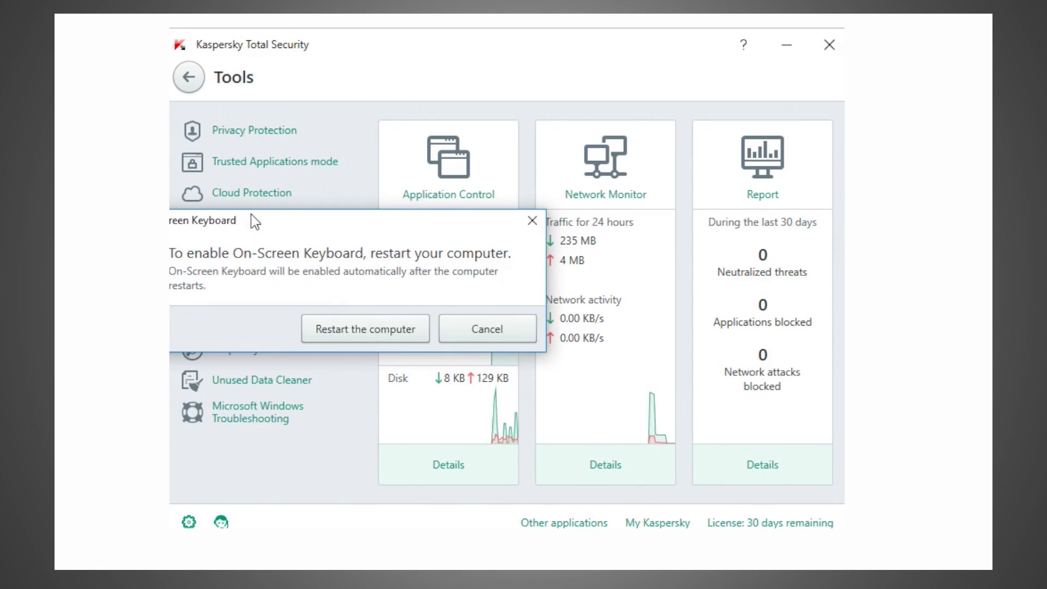
pyautogui.click(515, 336)
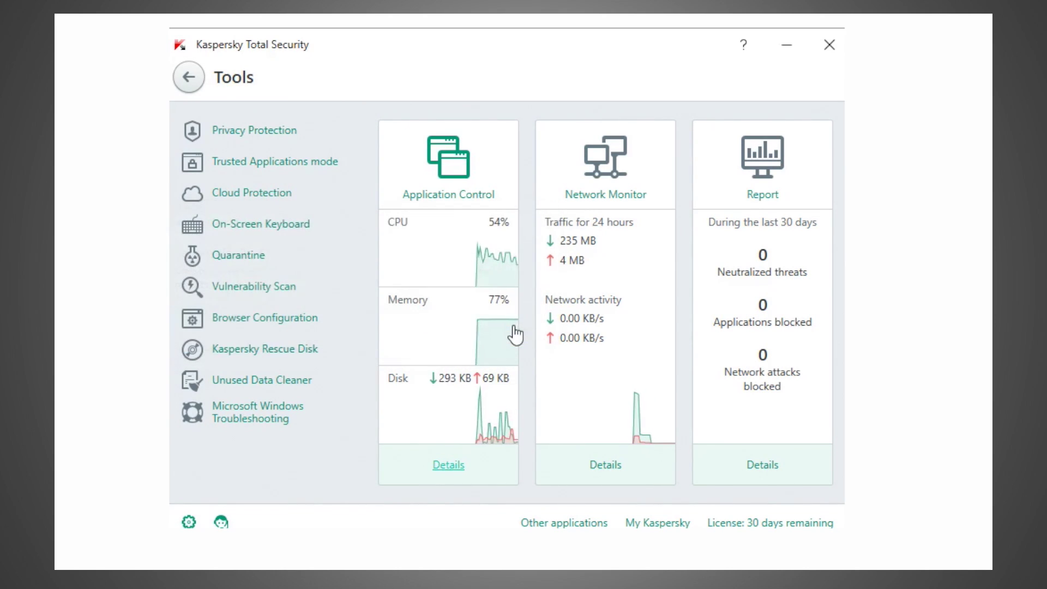
pyautogui.click(190, 86)
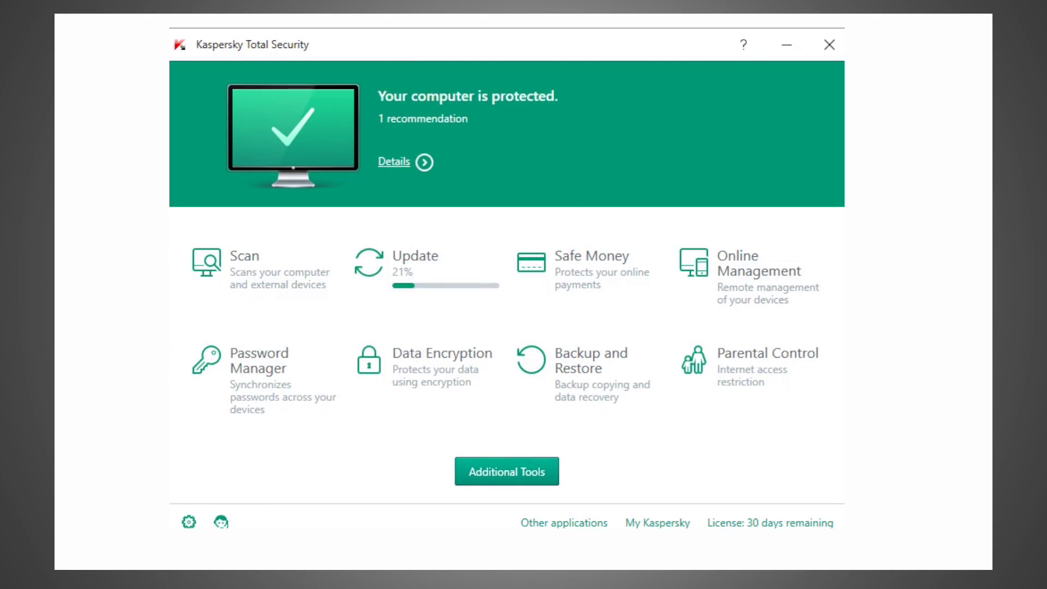